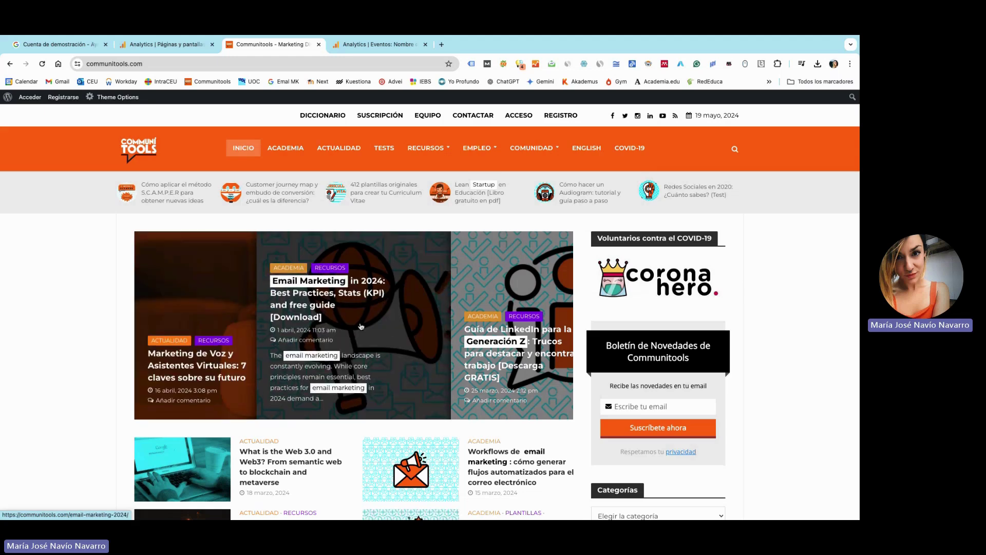
- Switch from the Communitools website to Google Analytics and open the Página de destino report under Engagement
{"action": "scroll", "coordinate": [361, 308], "scroll_direction": "down", "scroll_amount": 2}
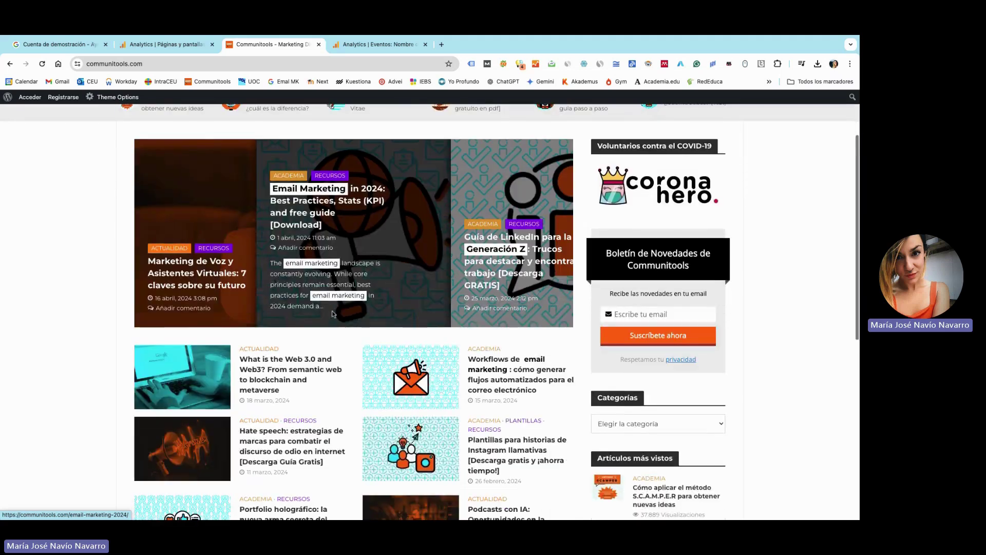
{"action": "left_click", "coordinate": [165, 44]}
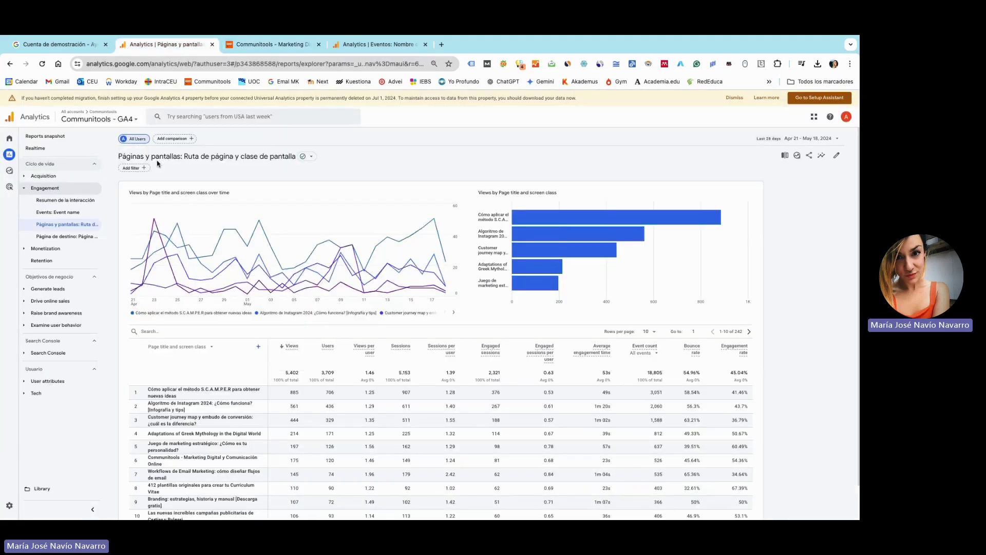
{"action": "left_click", "coordinate": [55, 237]}
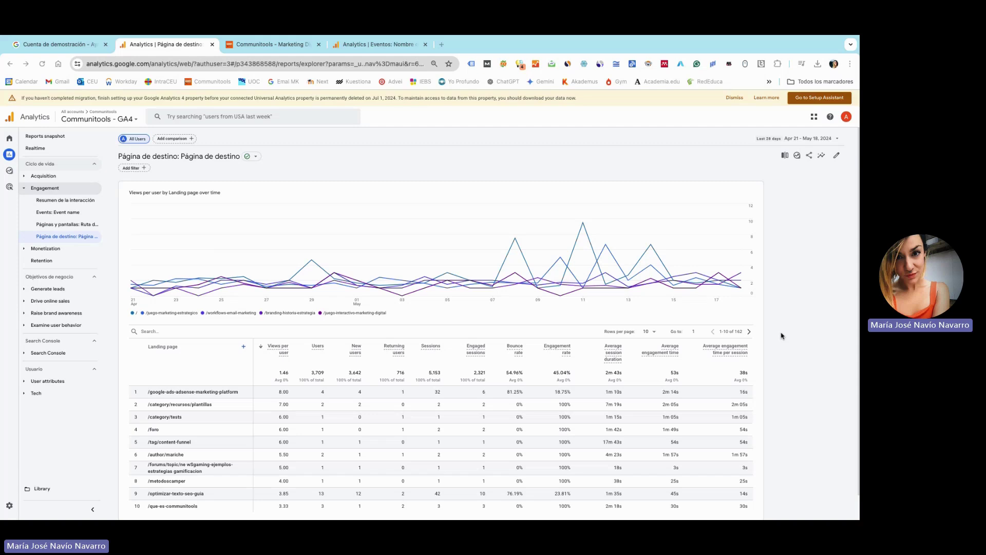
{"action": "scroll", "coordinate": [683, 380], "scroll_direction": "down", "scroll_amount": 1}
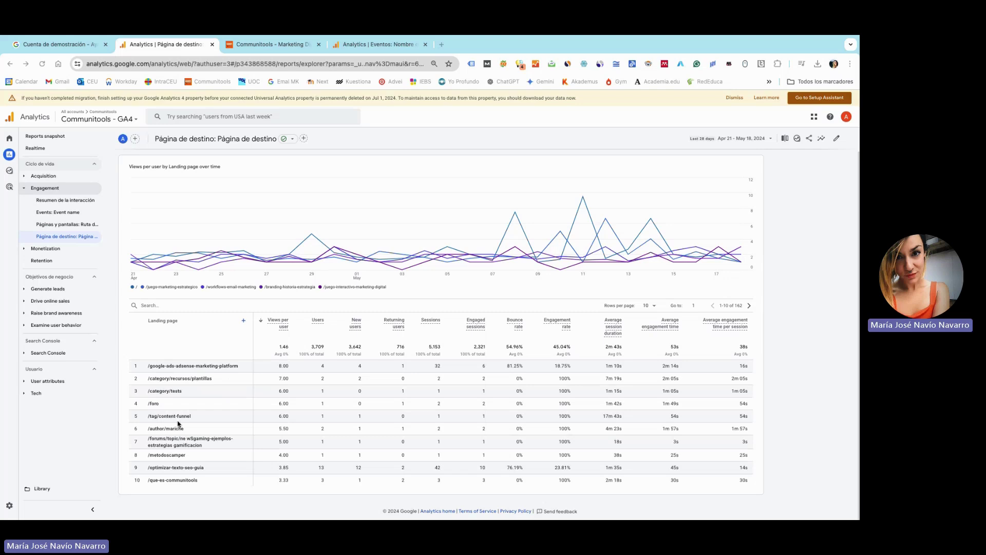
- Set the report's date range to the last 12 months and apply it
{"action": "left_click", "coordinate": [761, 139]}
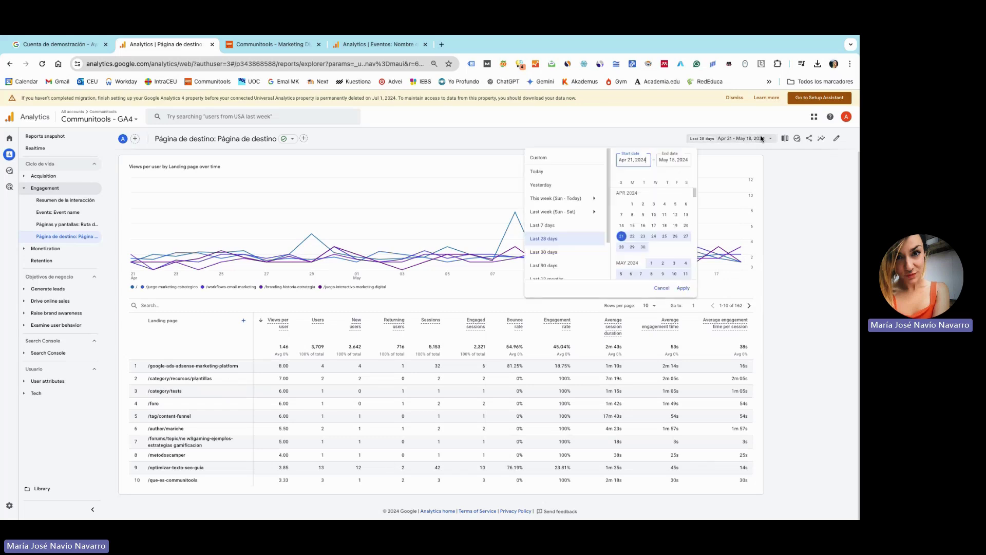
{"action": "left_click", "coordinate": [548, 256]}
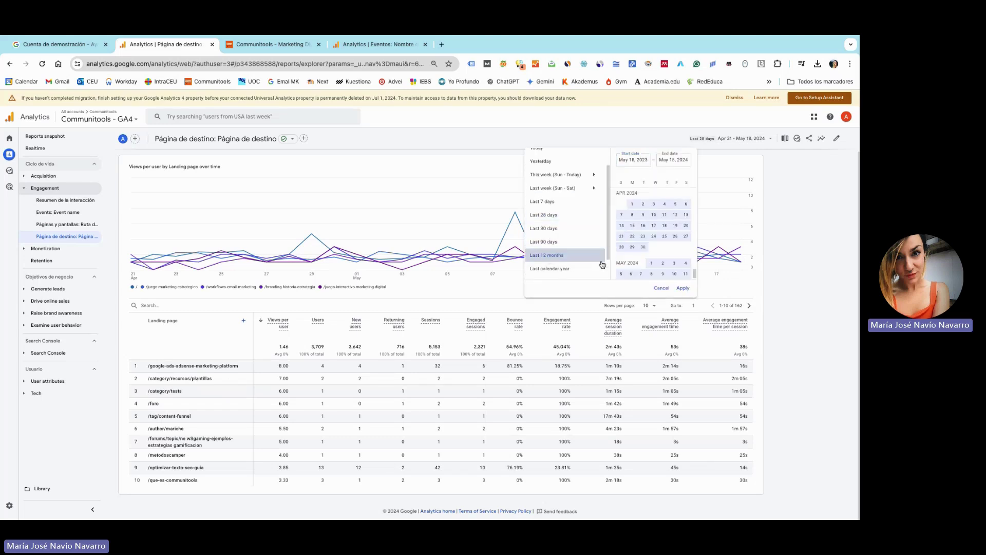
{"action": "left_click", "coordinate": [683, 287]}
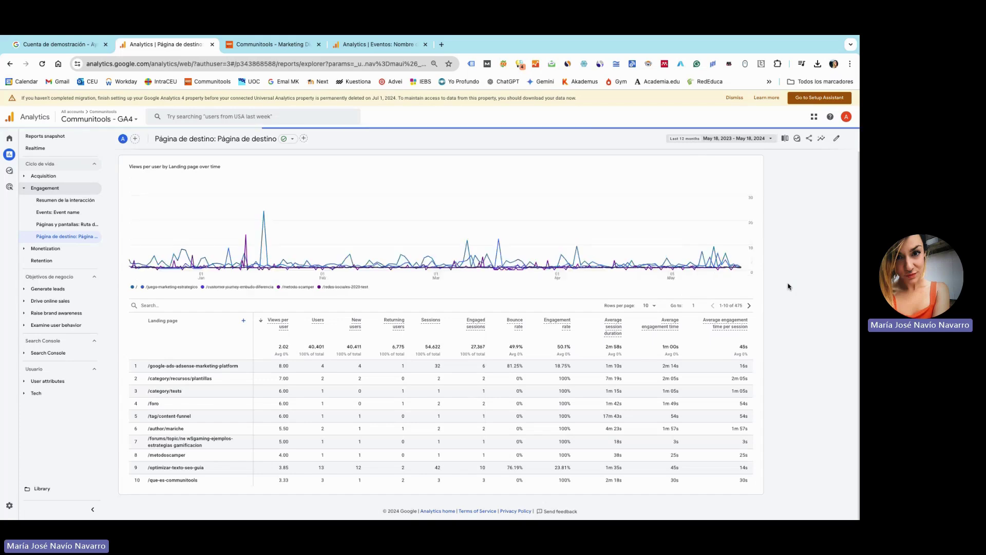
- Sort the landing page table by Users and filter it for "voz"
{"action": "left_click", "coordinate": [310, 322]}
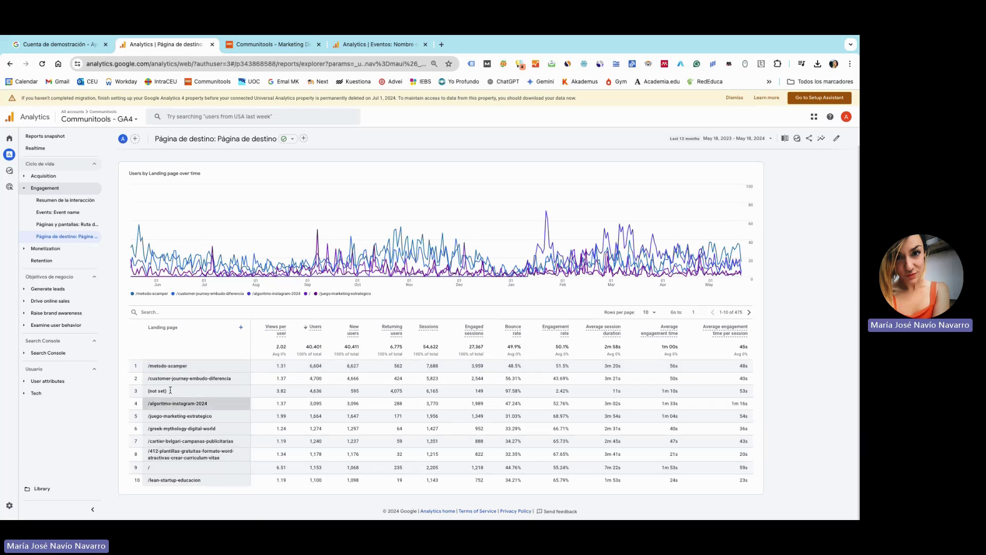
{"action": "left_click", "coordinate": [166, 311]}
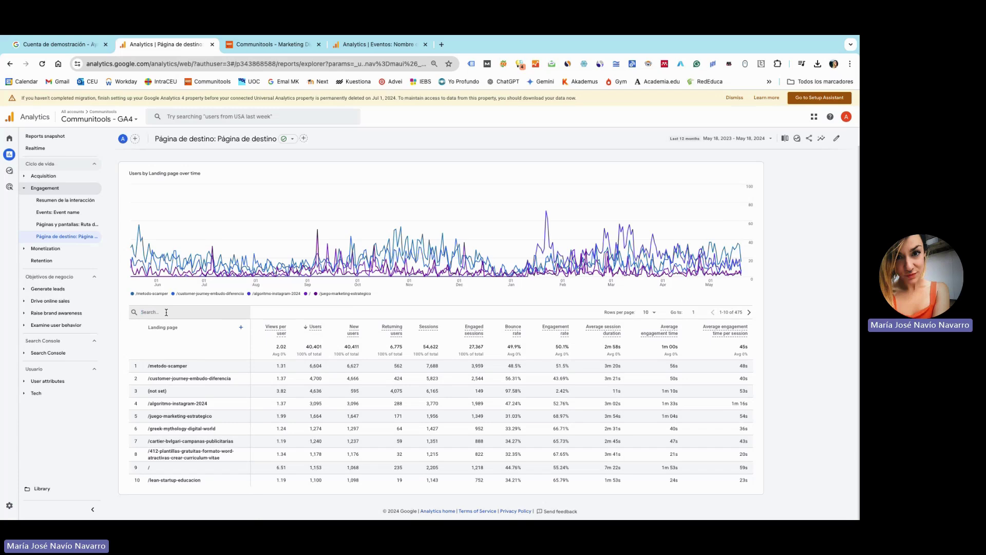
{"action": "type", "text": "voz"}
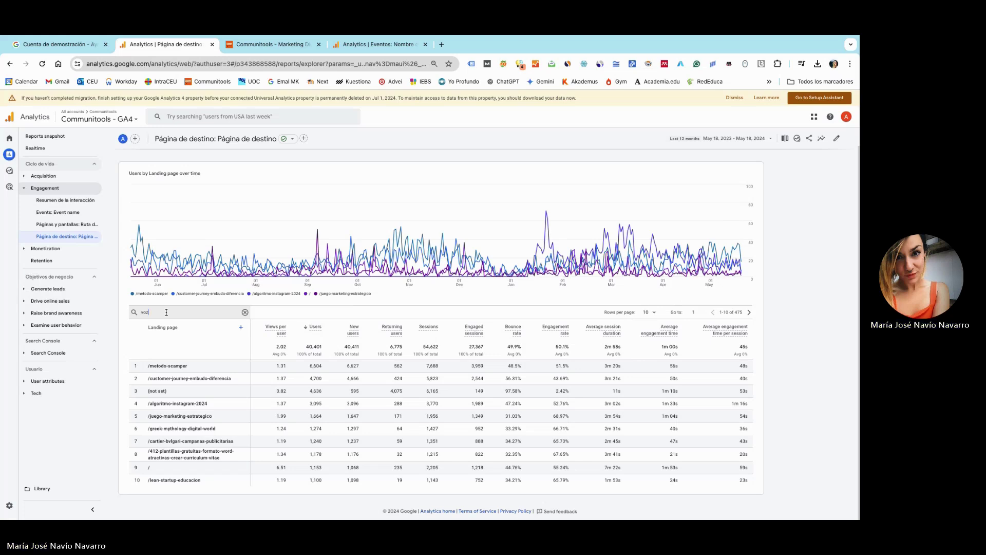
{"action": "key", "text": "Return"}
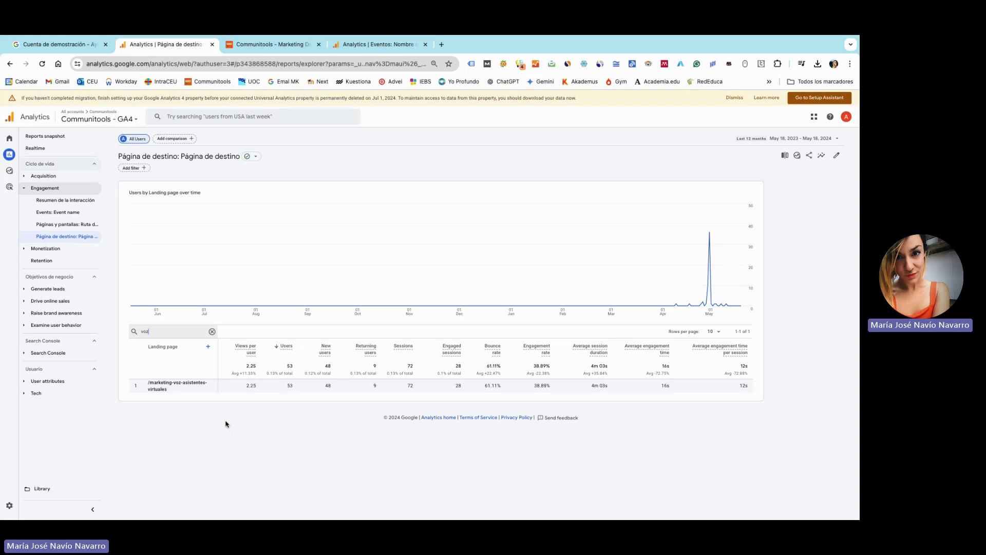
- Add the session-scoped traffic source dimension Session manual campaign ID as a secondary dimension of the landing page table
{"action": "left_click", "coordinate": [208, 347]}
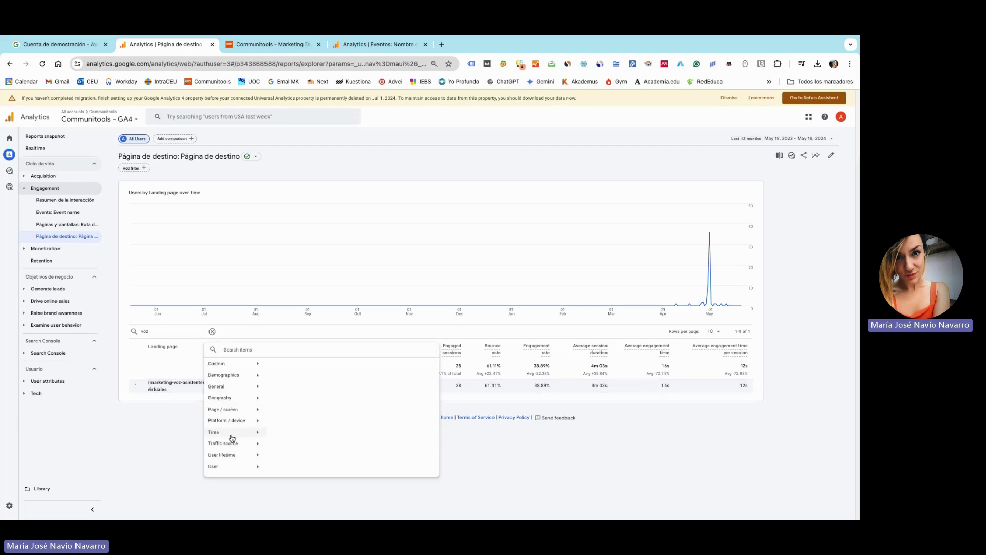
{"action": "mouse_move", "coordinate": [246, 445]}
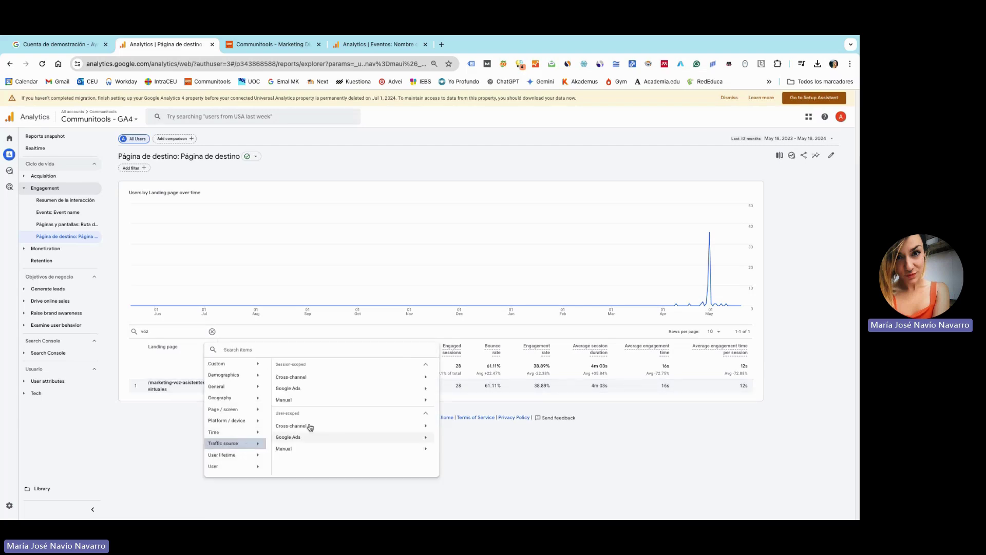
{"action": "mouse_move", "coordinate": [311, 402]}
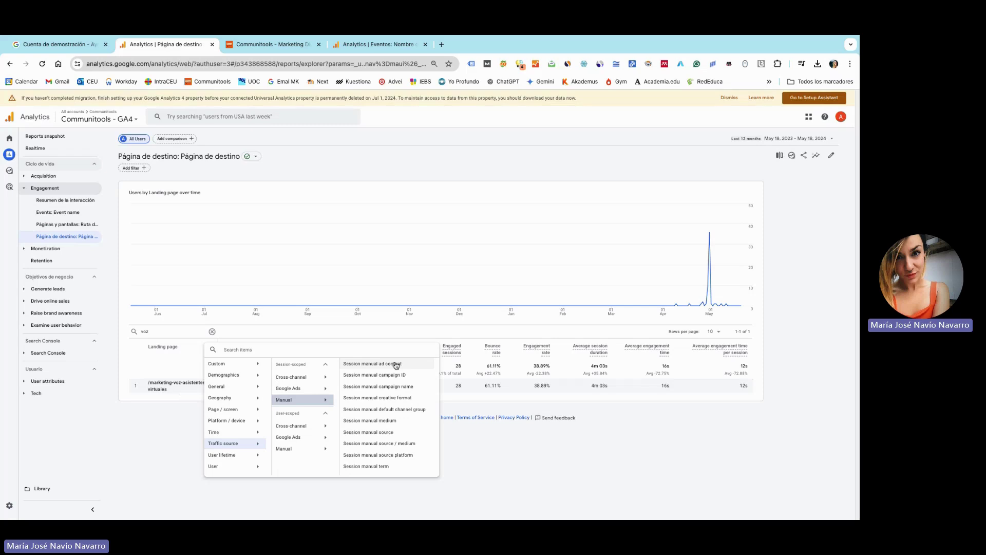
{"action": "left_click", "coordinate": [398, 374]}
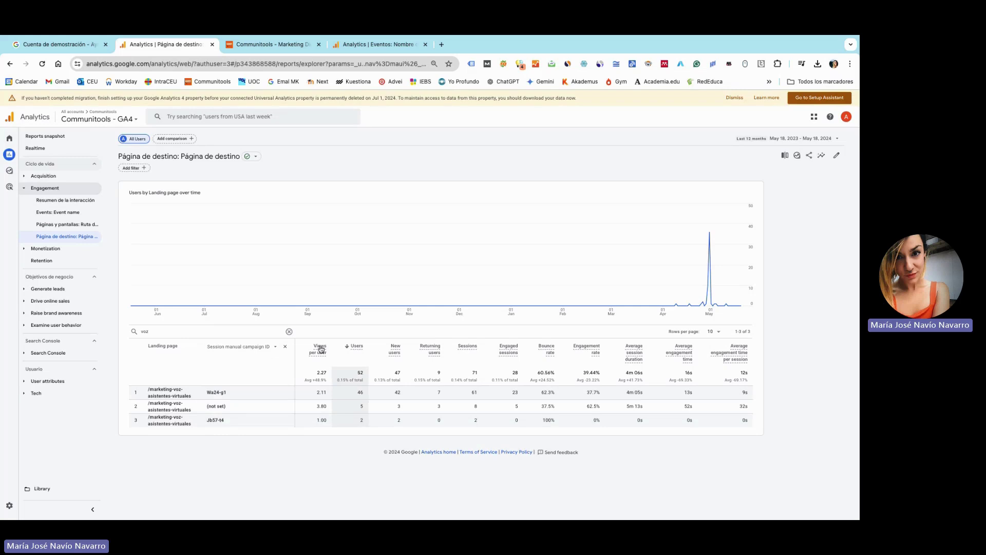
- Replace the secondary dimension with Session manual ad content from the traffic source dimensions
{"action": "left_click", "coordinate": [273, 348]}
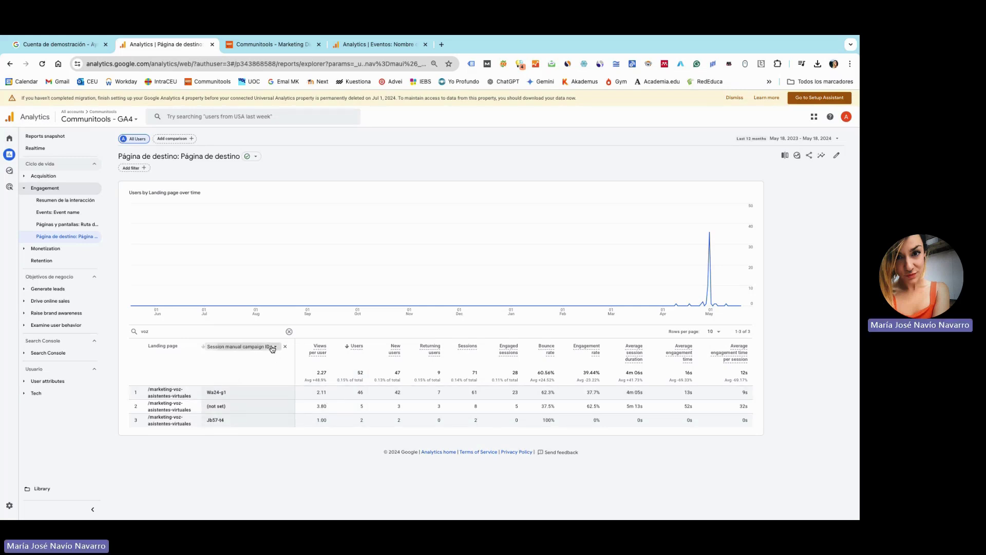
{"action": "left_click", "coordinate": [211, 336]}
{"action": "double_click", "coordinate": [195, 328]}
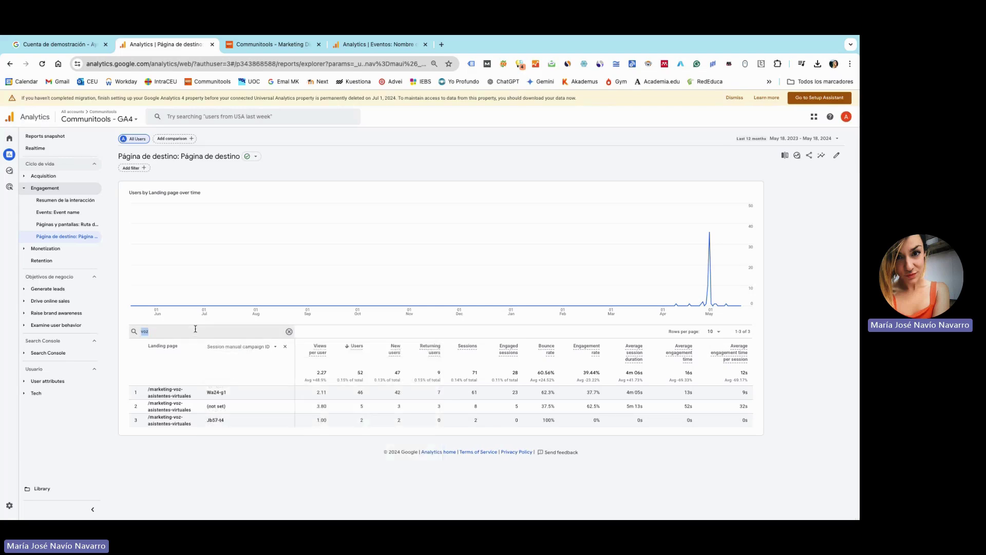
{"action": "left_click", "coordinate": [275, 347]}
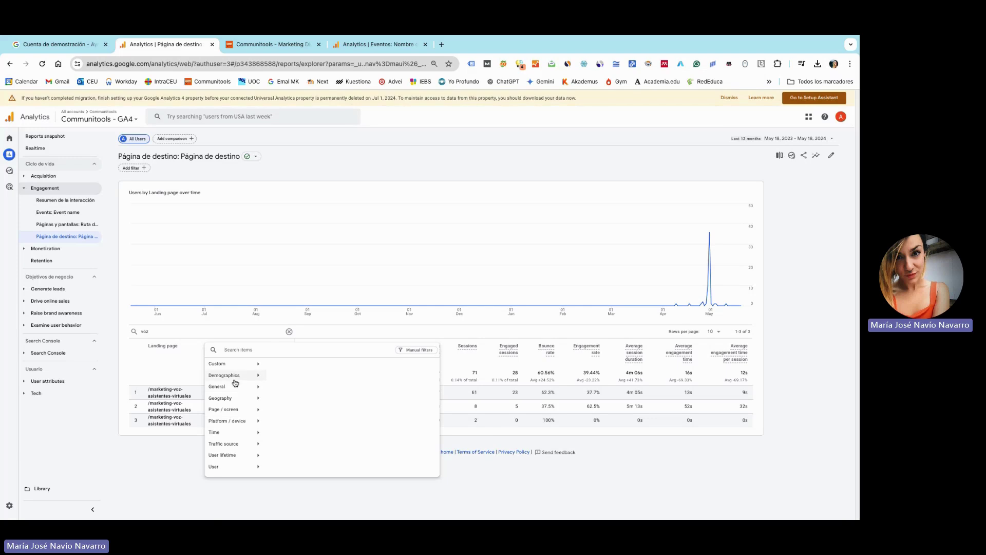
{"action": "left_click", "coordinate": [238, 445]}
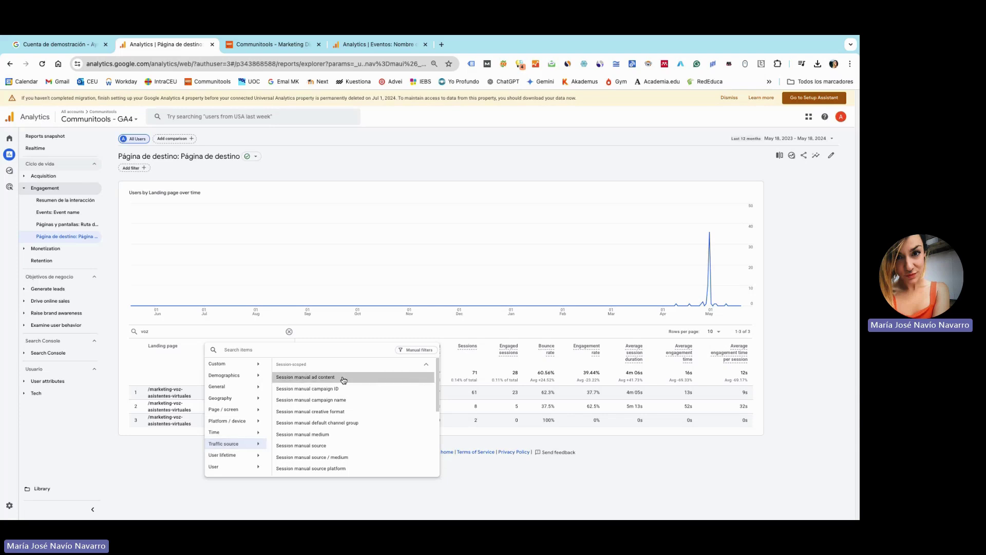
{"action": "left_click", "coordinate": [344, 379]}
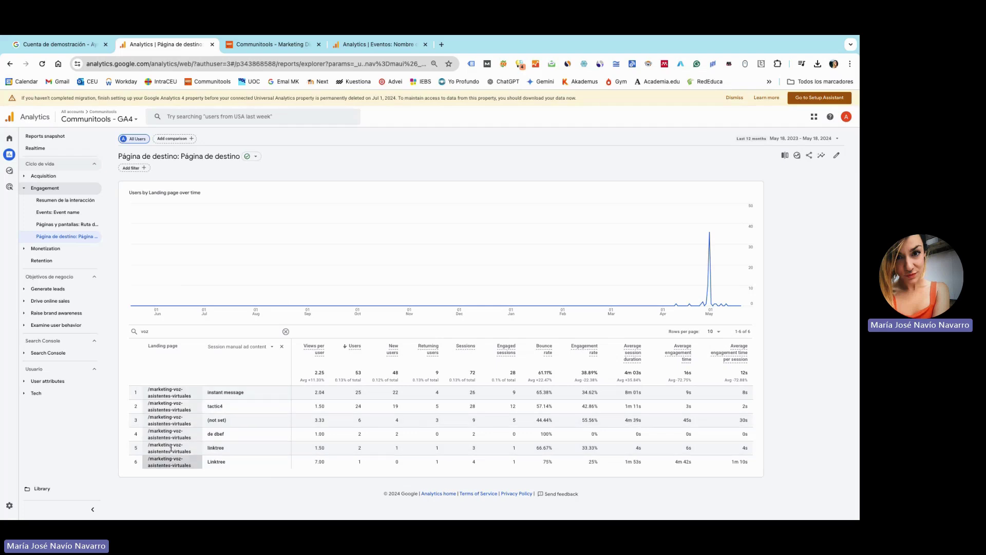
- Replace the table's search term with "linkedin"
{"action": "double_click", "coordinate": [166, 334]}
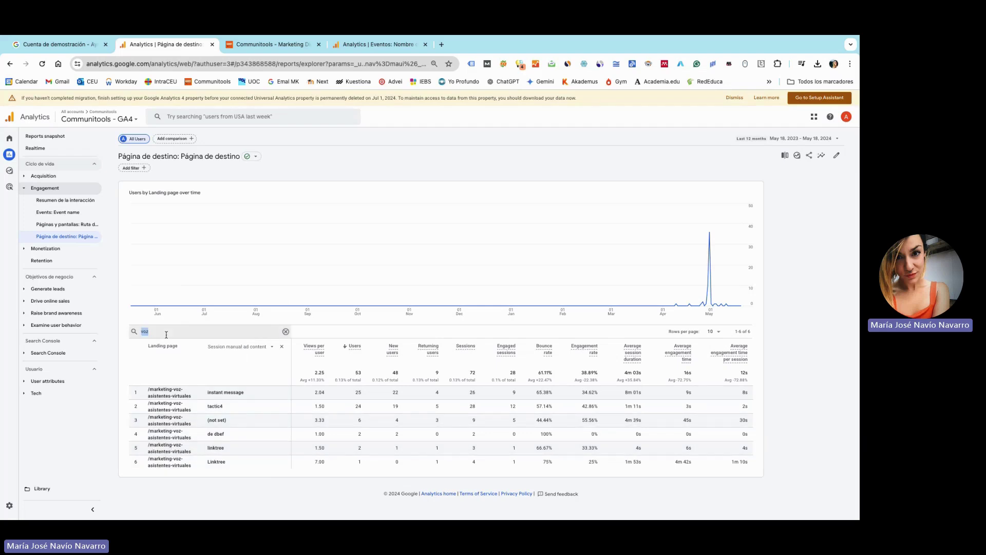
{"action": "key", "text": "BackSpace"}
{"action": "type", "text": "linkedin"}
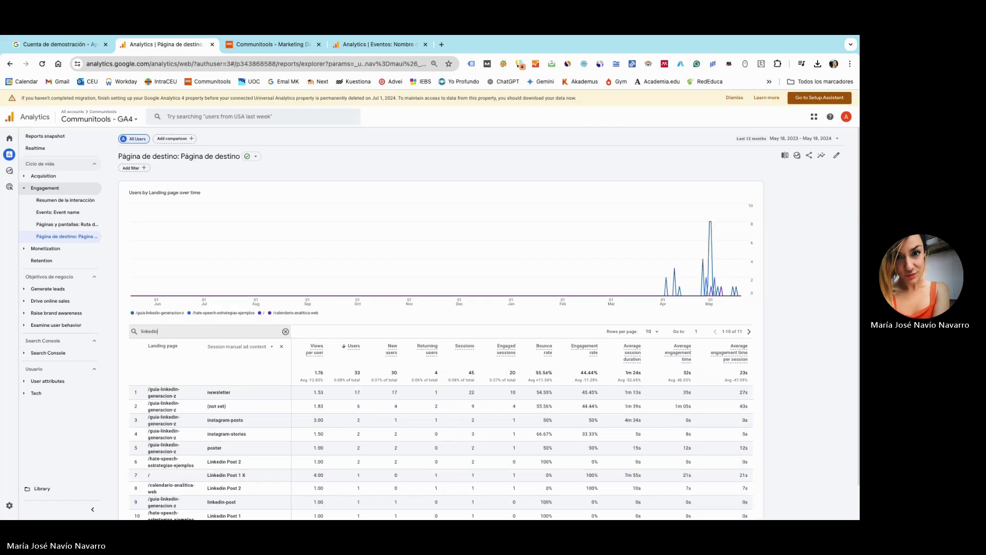
- Narrow the table's search term to "guia-linkedin" so it matches only the LinkedIn guide's landing page
{"action": "scroll", "coordinate": [138, 385], "scroll_direction": "down", "scroll_amount": 1}
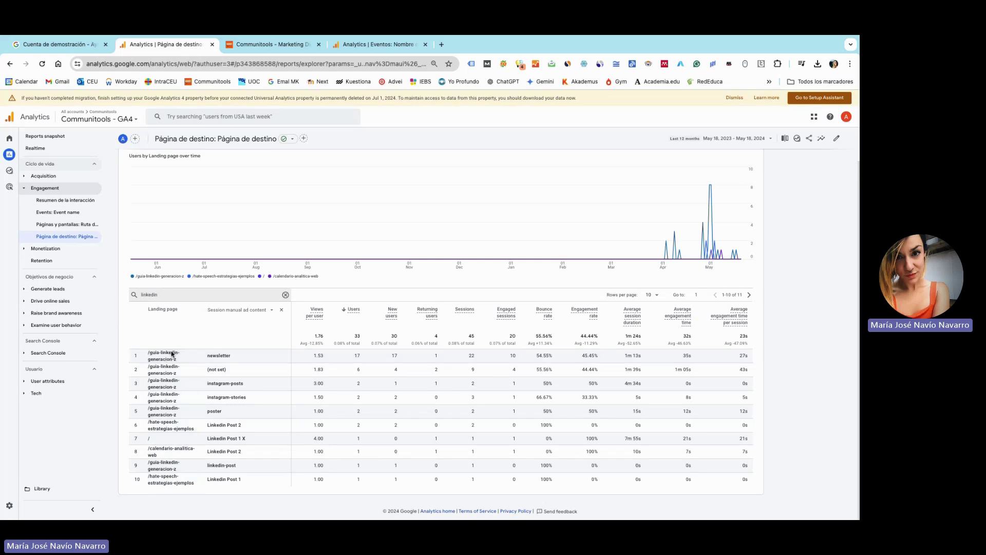
{"action": "left_click", "coordinate": [143, 295]}
{"action": "type", "text": "guia"}
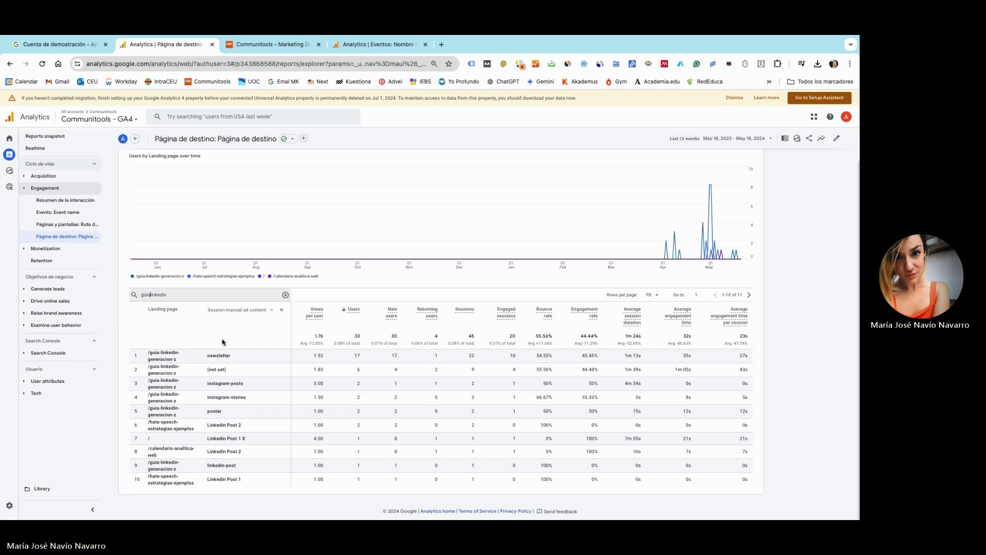
{"action": "type", "text": "-"}
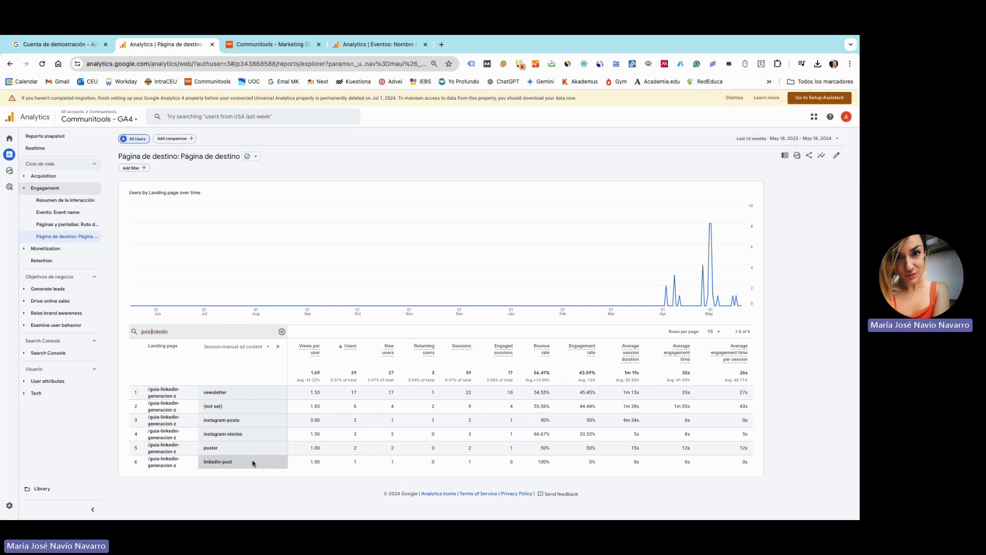
- Change the secondary dimension of the LinkedIn guide rows to Session manual campaign ID
{"action": "left_click", "coordinate": [267, 346]}
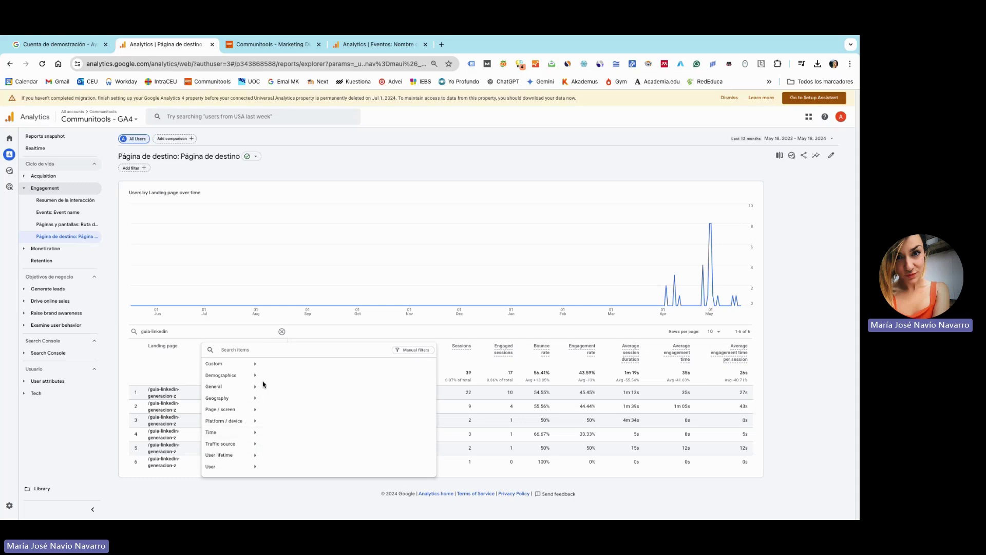
{"action": "left_click", "coordinate": [234, 445]}
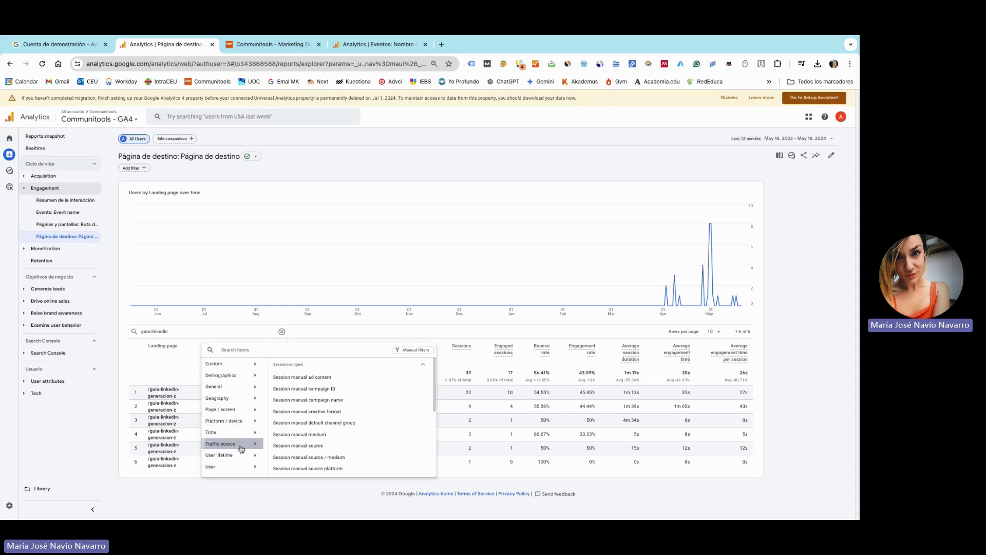
{"action": "left_click", "coordinate": [338, 390]}
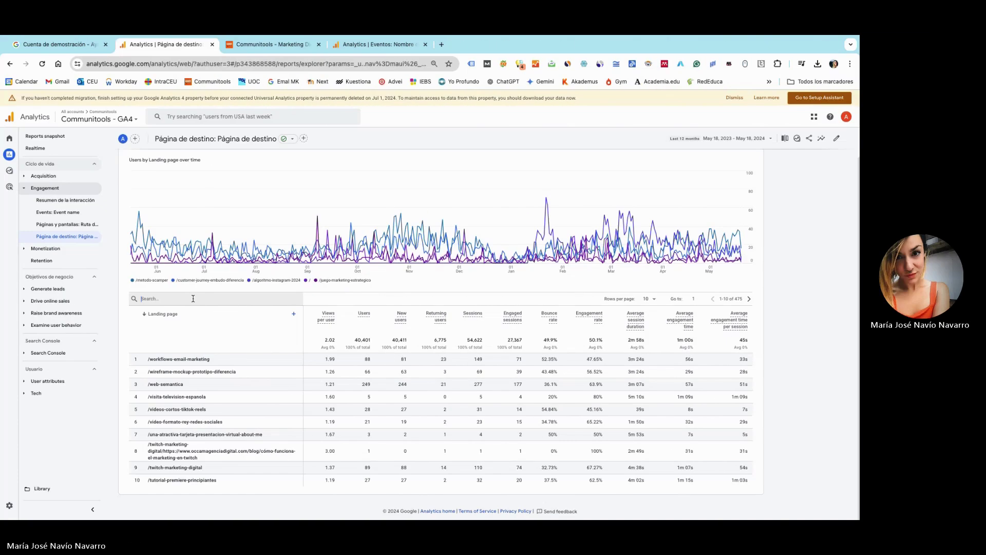
- Filter the landing pages for "portfolio" and add Session manual campaign ID as the secondary dimension
{"action": "type", "text": "portfolio"}
{"action": "key", "text": "Return"}
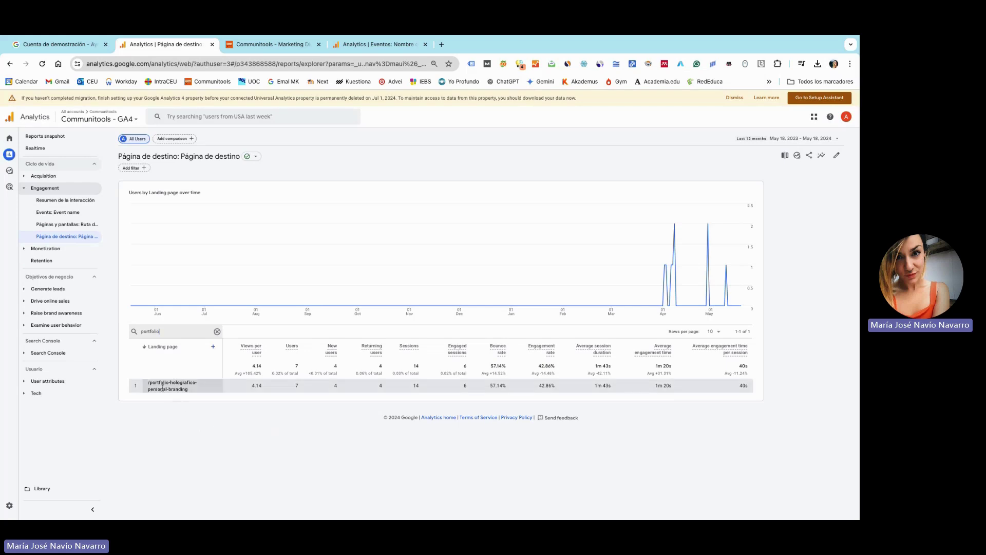
{"action": "left_click", "coordinate": [213, 346]}
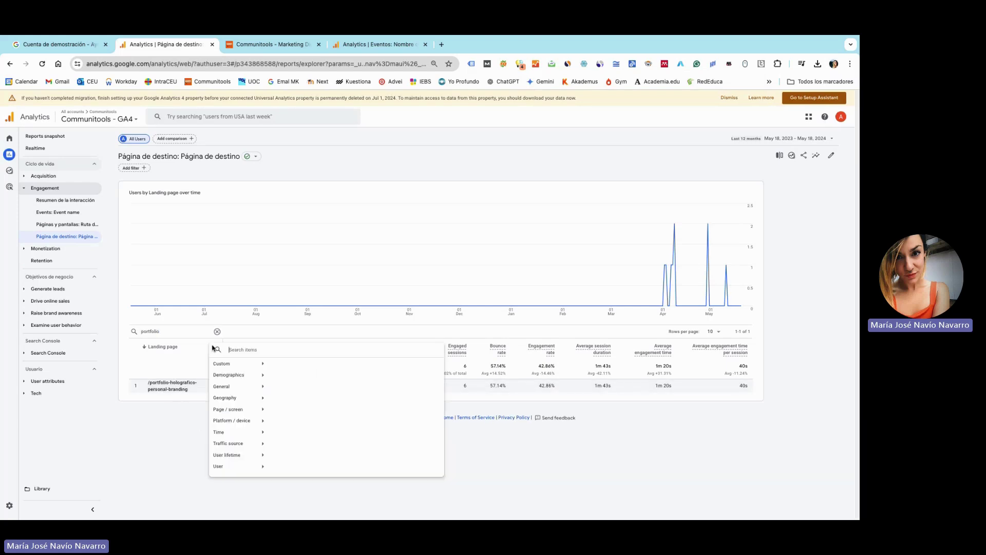
{"action": "left_click", "coordinate": [240, 443]}
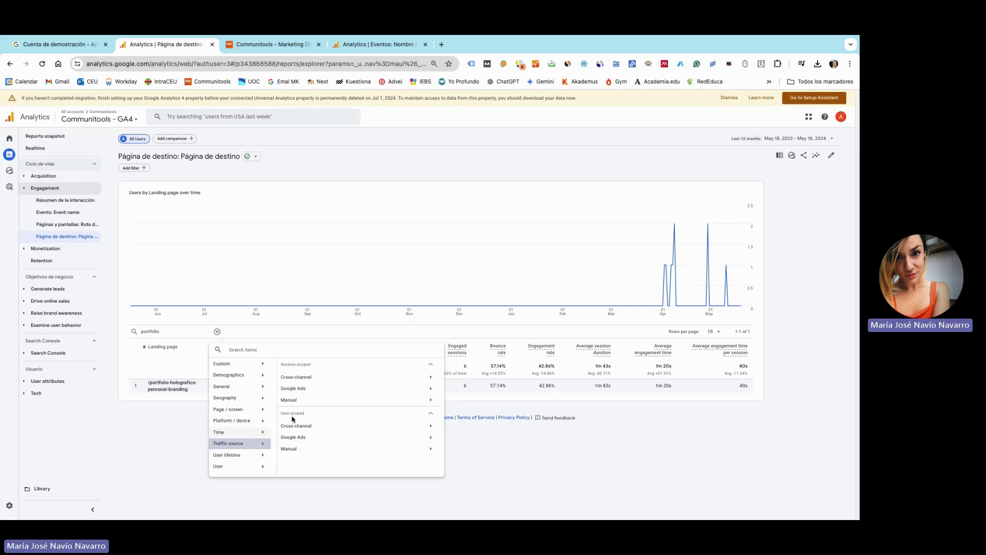
{"action": "left_click", "coordinate": [319, 402]}
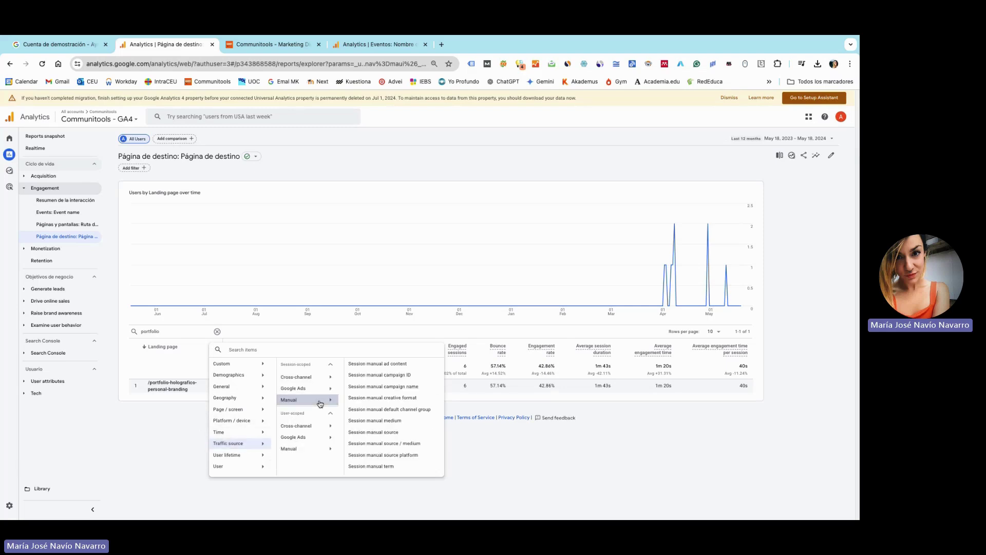
{"action": "left_click", "coordinate": [414, 376]}
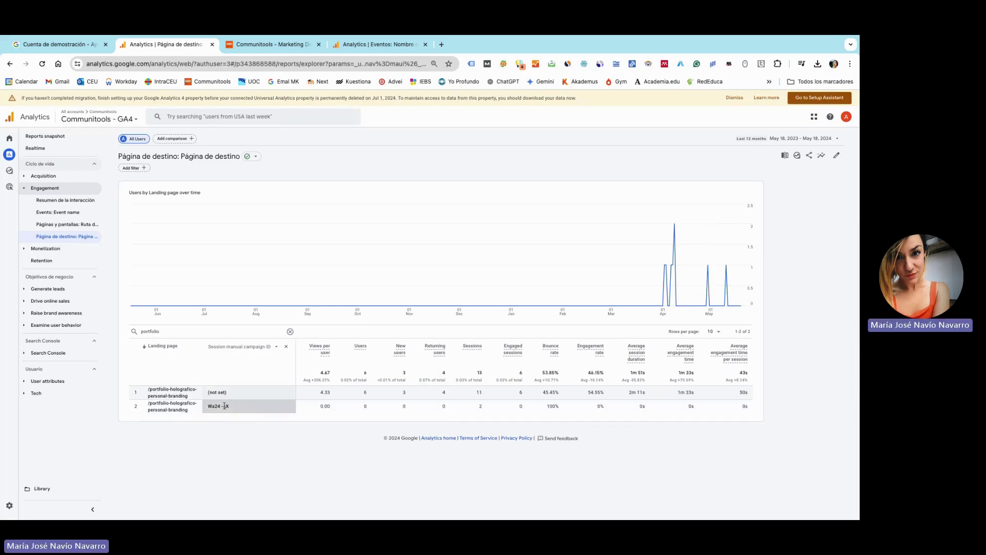
- Change the secondary dimension of the portfolio landing page rows to Session manual campaign name
{"action": "left_click", "coordinate": [276, 346]}
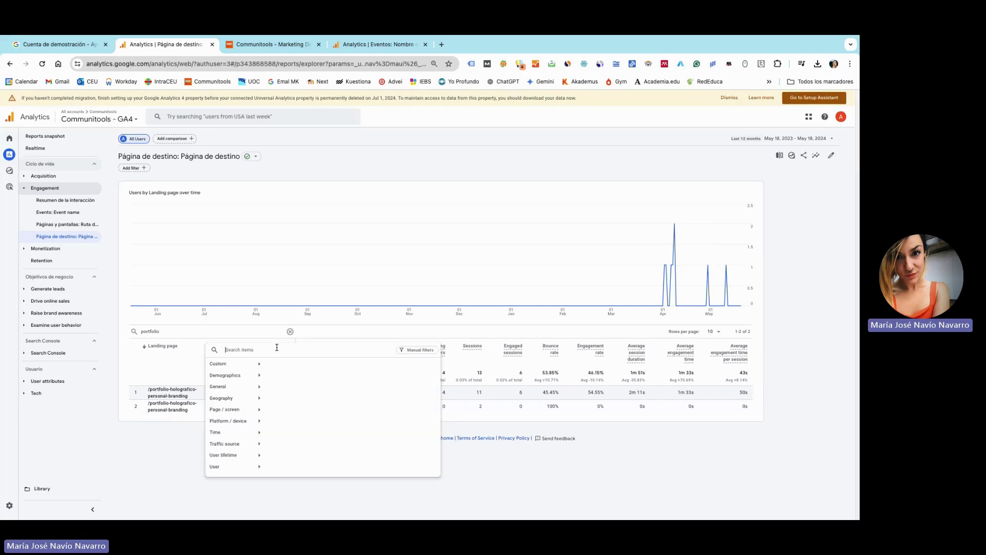
{"action": "left_click", "coordinate": [249, 445]}
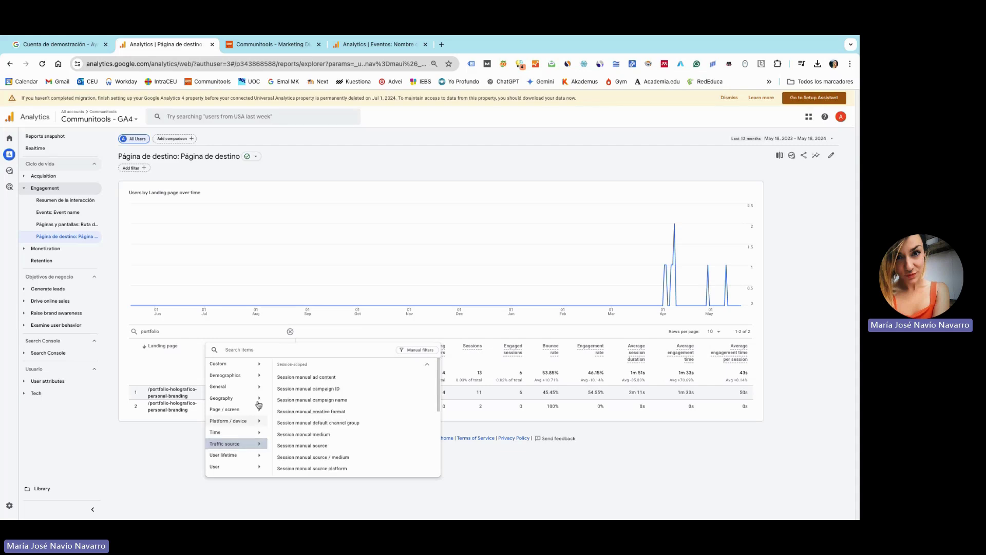
{"action": "left_click", "coordinate": [339, 401]}
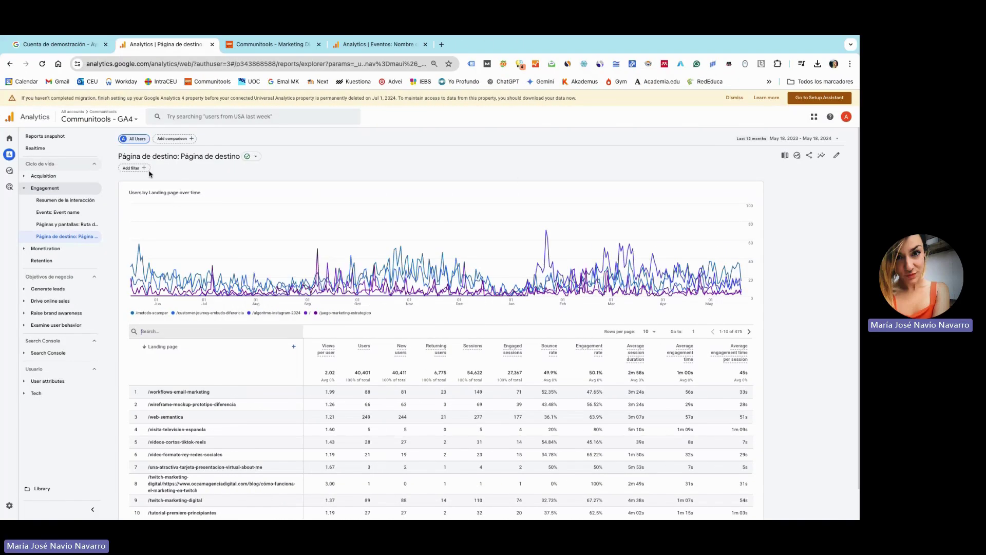
- Start a report filter on the Landing page + query string dimension with the match type "exactly matches"
{"action": "left_click", "coordinate": [132, 168]}
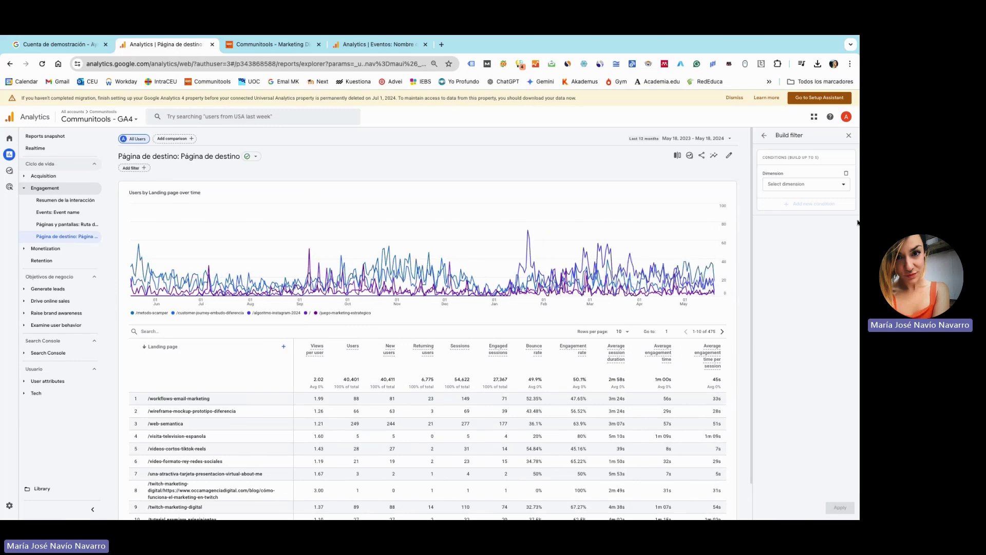
{"action": "left_click", "coordinate": [822, 184]}
{"action": "type", "text": "page"}
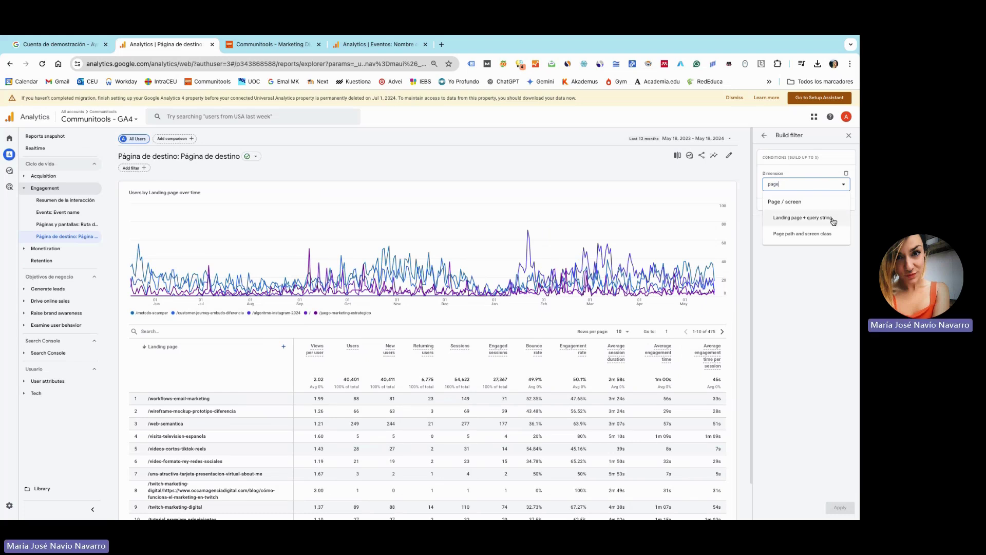
{"action": "left_click", "coordinate": [829, 217]}
{"action": "left_click", "coordinate": [827, 208]}
{"action": "left_click", "coordinate": [788, 227]}
- Find values containing "hate", select /hate-speech-estrategias-ejemplos/ as the filter value and apply the filter
{"action": "left_click", "coordinate": [788, 231]}
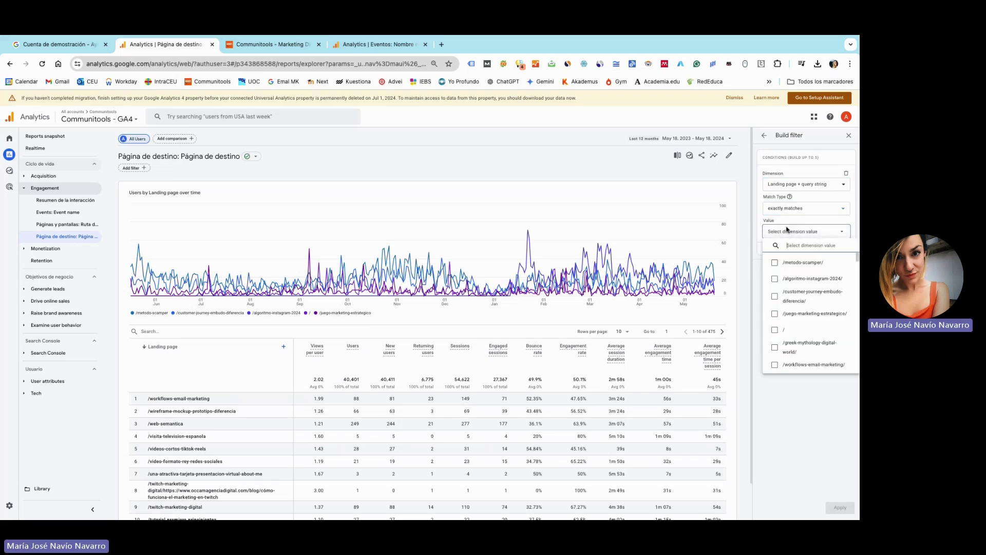
{"action": "type", "text": "hate"}
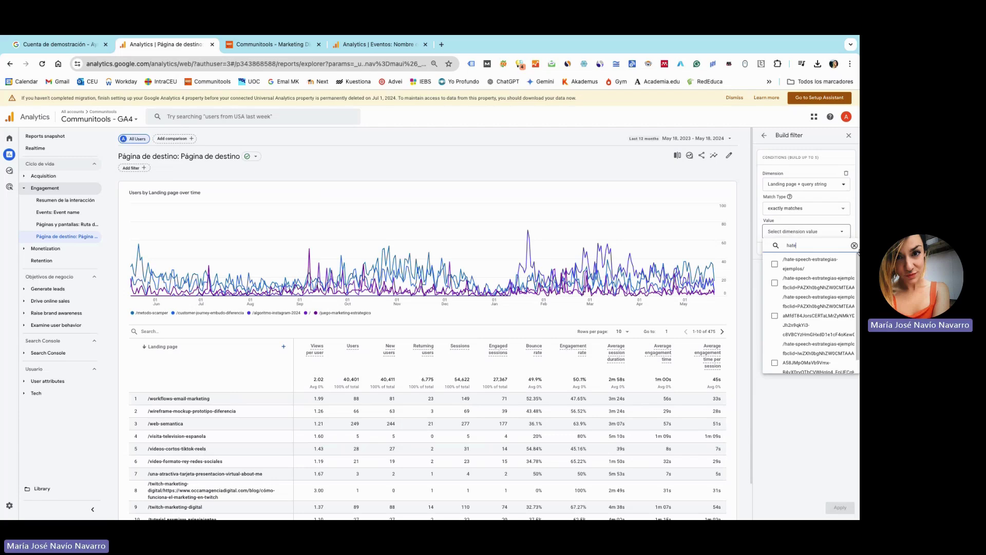
{"action": "left_click", "coordinate": [776, 265]}
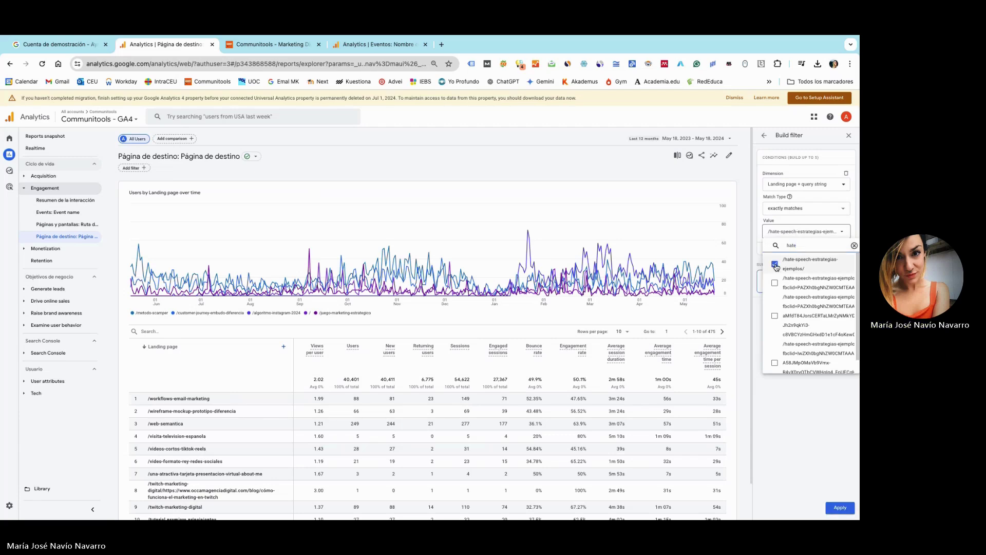
{"action": "left_click", "coordinate": [839, 512]}
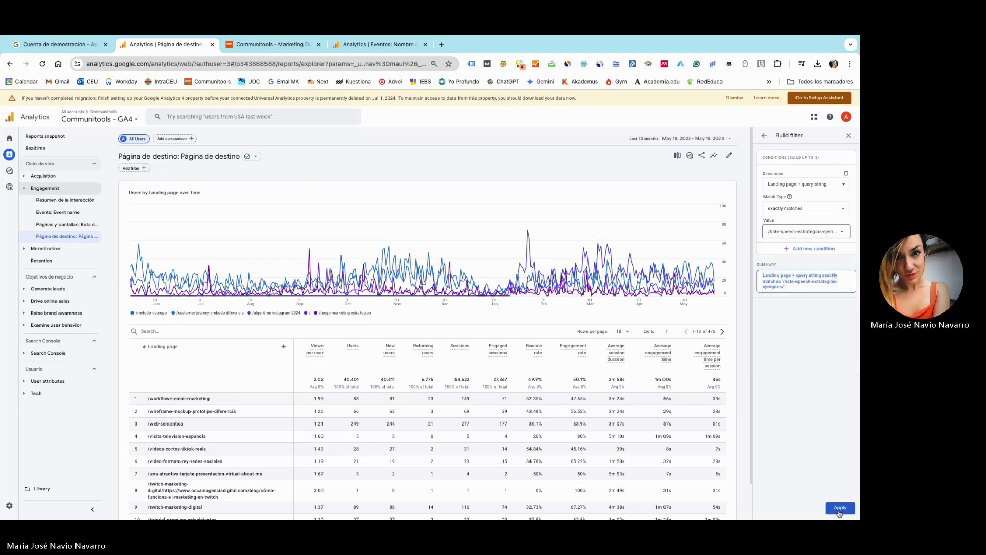
{"action": "left_click", "coordinate": [840, 508]}
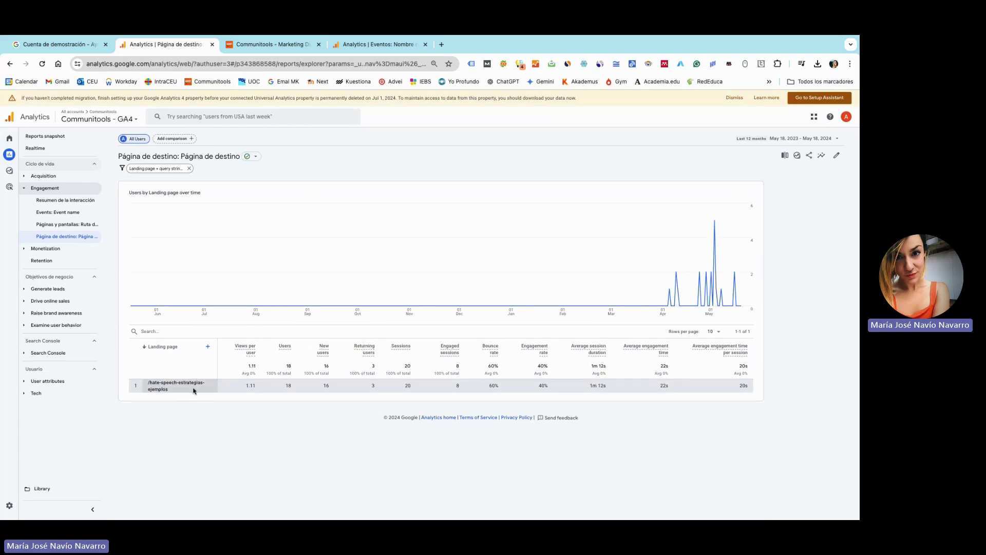
- Add Country as the secondary dimension for the hate speech article's landing page
{"action": "left_click", "coordinate": [208, 346]}
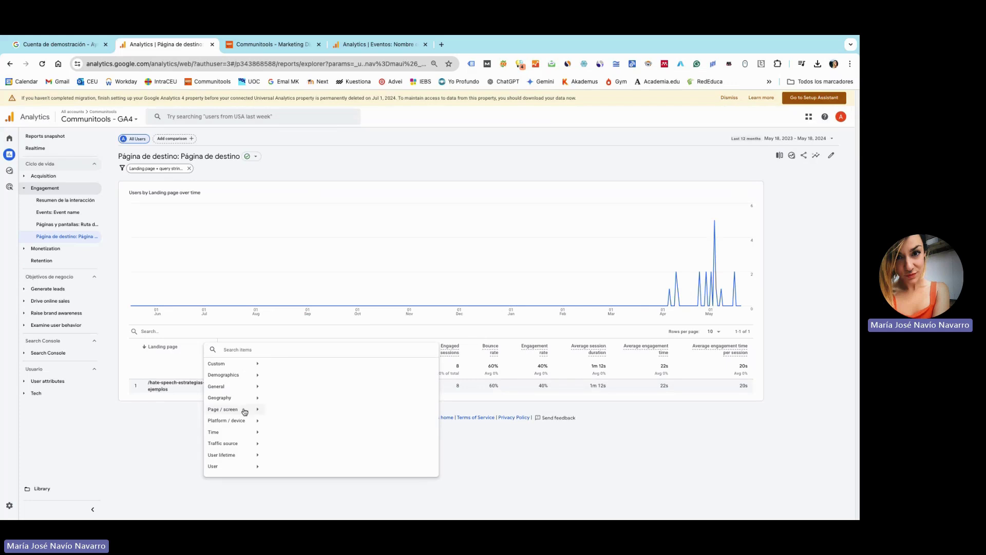
{"action": "mouse_move", "coordinate": [244, 398]}
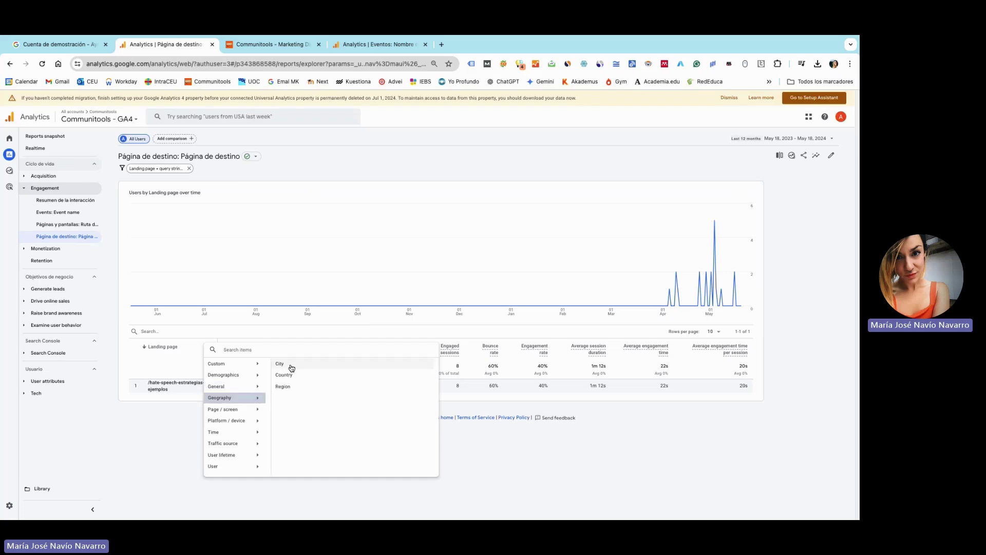
{"action": "left_click", "coordinate": [291, 375]}
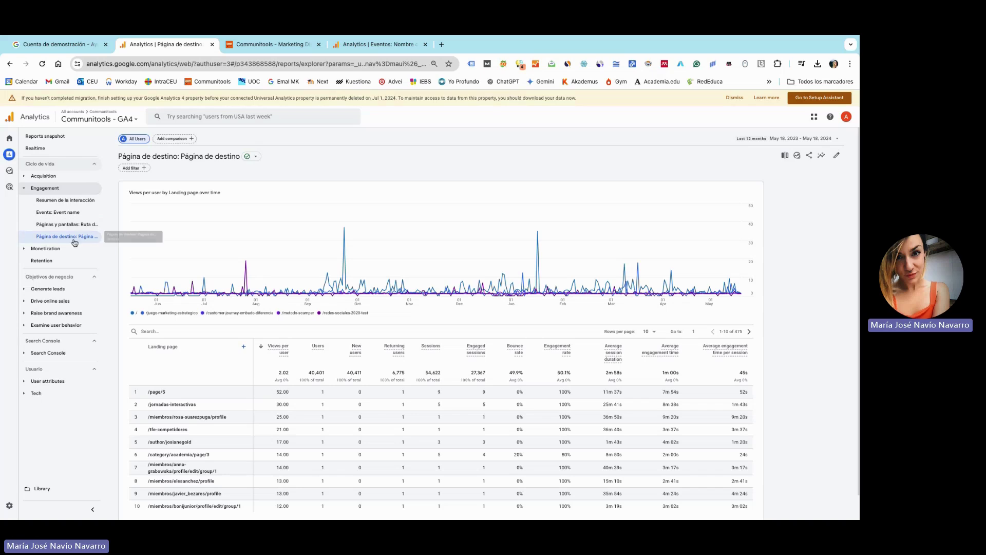
- Expand the Search Console report group and sort the landing page table by Users
{"action": "mouse_move", "coordinate": [28, 360]}
{"action": "left_click", "coordinate": [86, 354]}
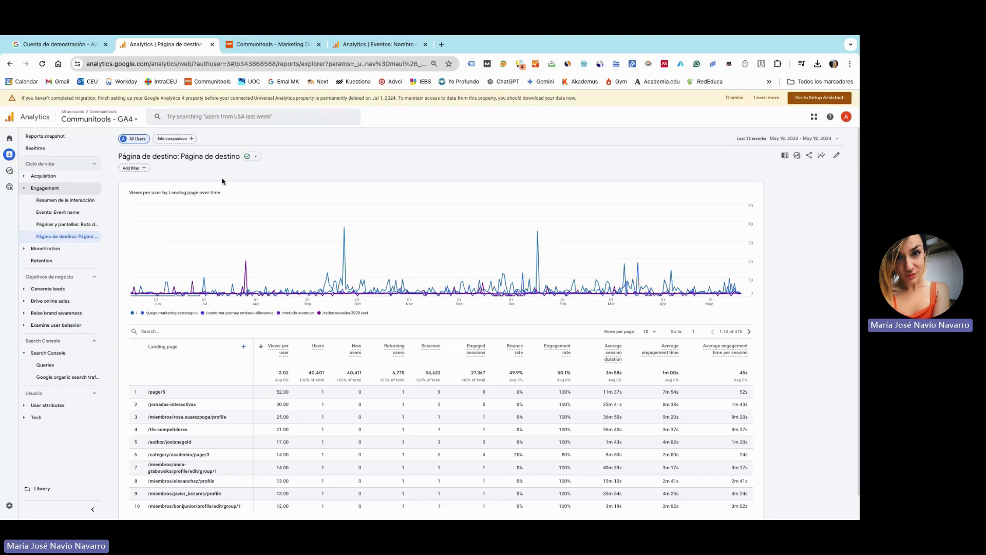
{"action": "scroll", "coordinate": [205, 440], "scroll_direction": "down", "scroll_amount": 1}
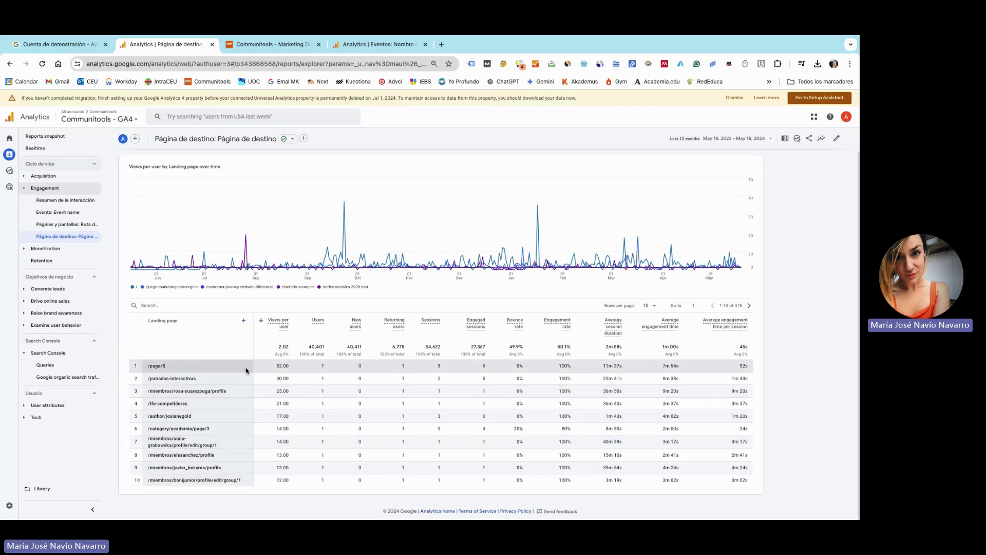
{"action": "left_click", "coordinate": [308, 322]}
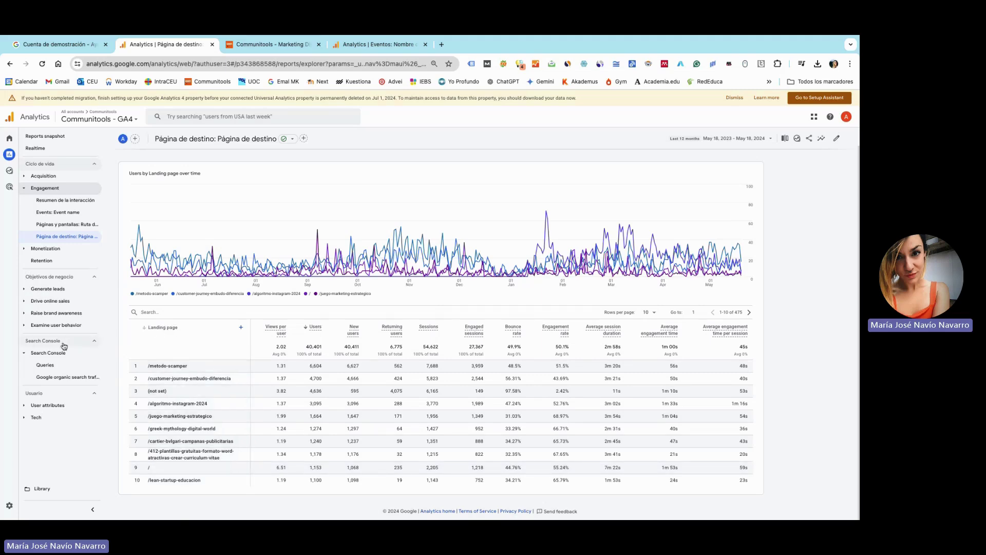
- Open the Search Console report on Google organic search traffic and bring its full landing page table into view
{"action": "left_click", "coordinate": [49, 379]}
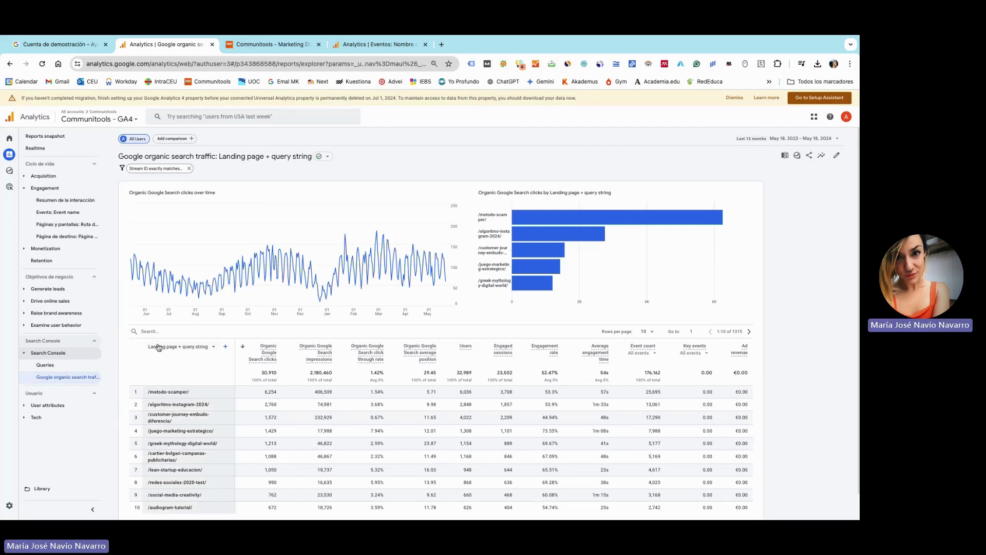
{"action": "scroll", "coordinate": [193, 382], "scroll_direction": "down", "scroll_amount": 1}
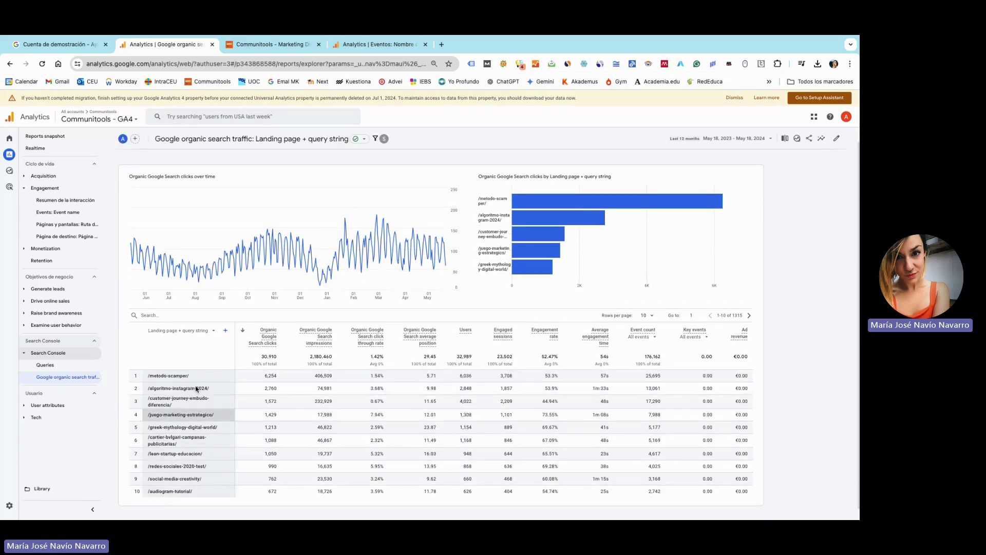